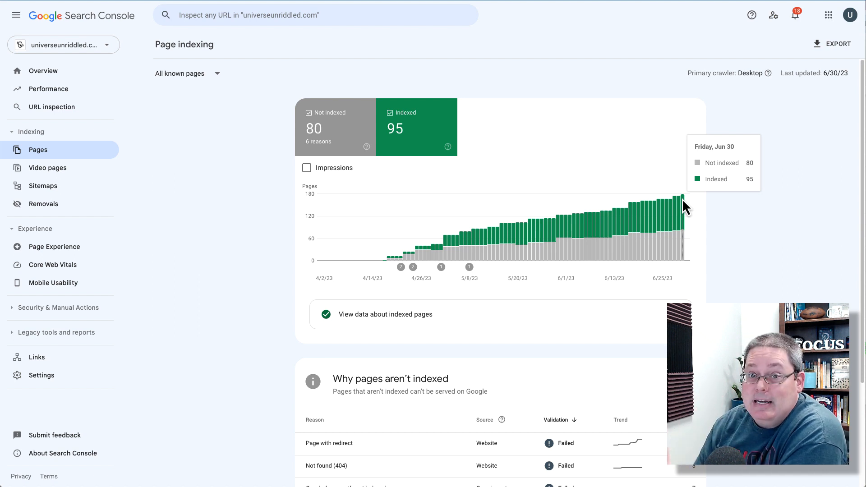
Step: Show the site's search performance for a custom date range from 2023-04-16 to 2023-07-01
click(62, 90)
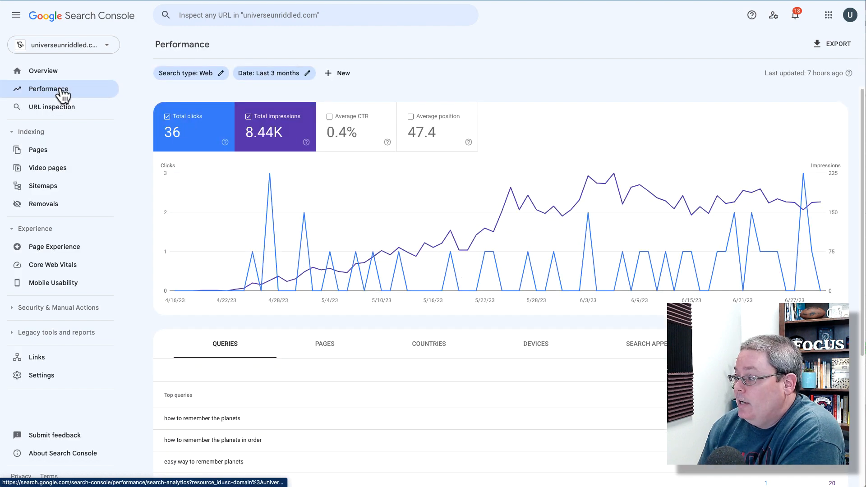
click(309, 74)
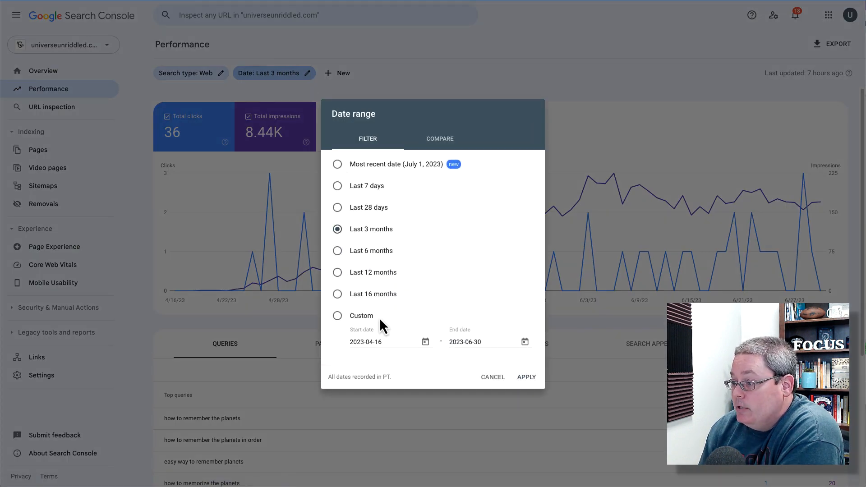
click(525, 342)
click(521, 231)
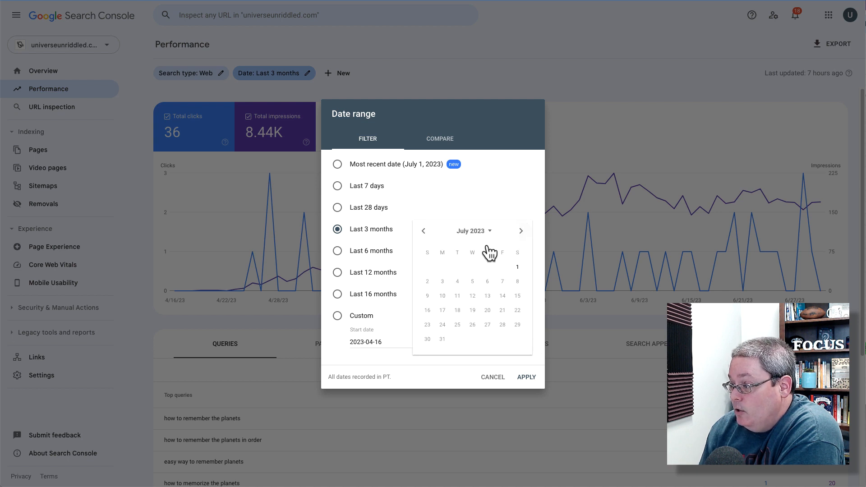
click(517, 269)
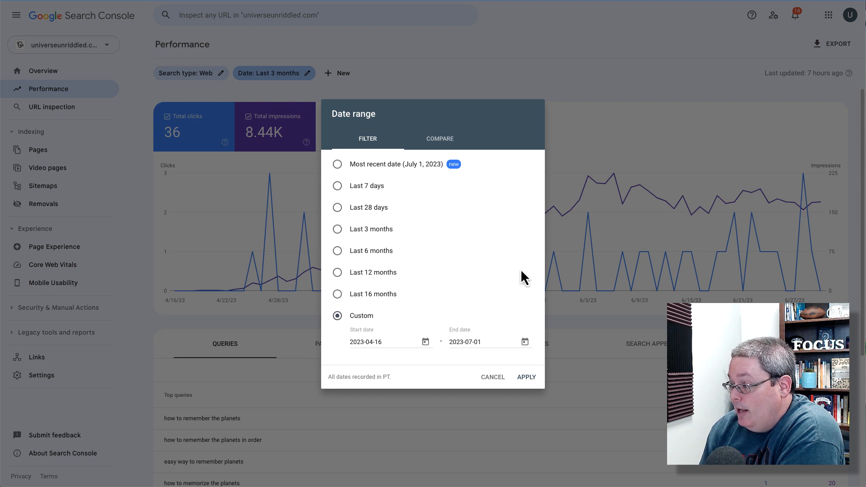
click(527, 377)
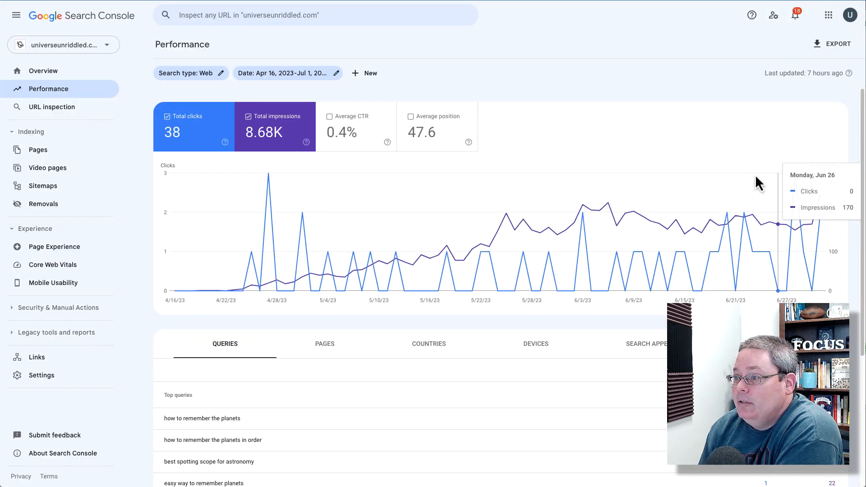
Step: Switch to the ChatGPT blog chat and review the listed post titles and main keywords, down to the meteorite post
key(ctrl+Tab)
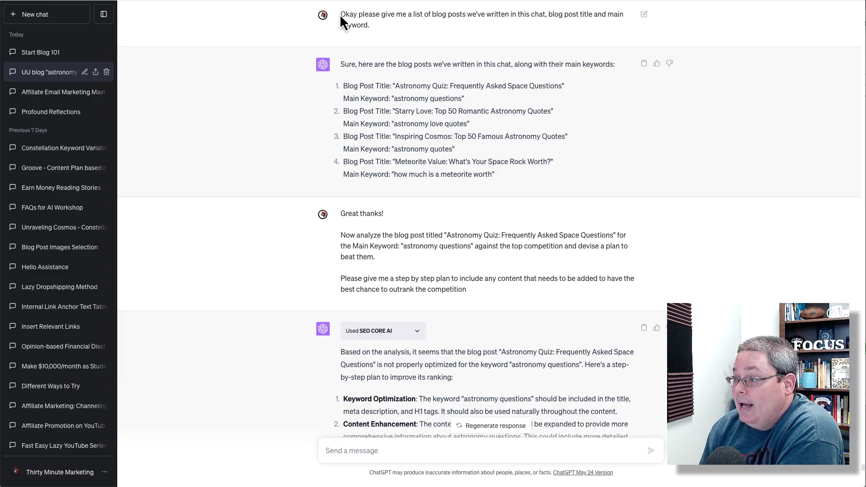
drag(341, 14, 377, 27)
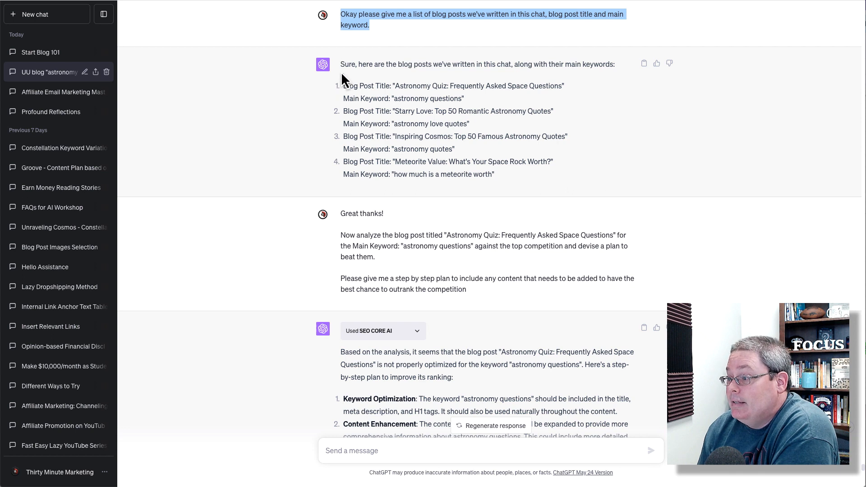
drag(342, 64, 395, 163)
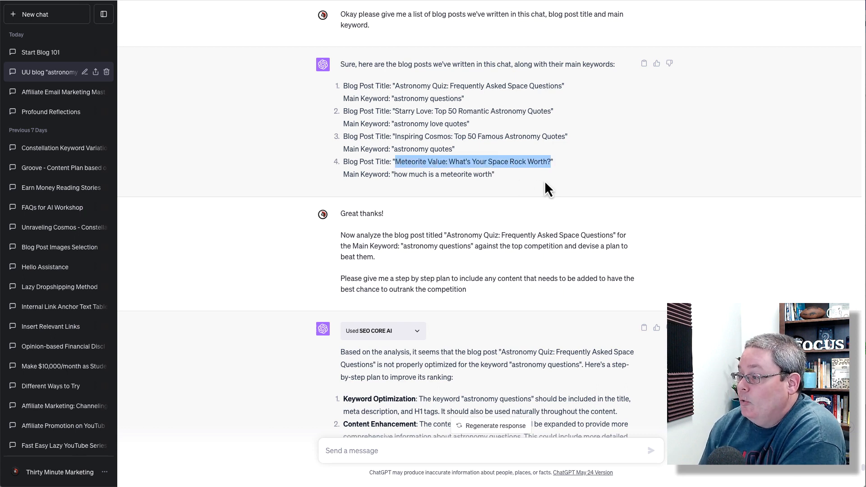
drag(496, 176, 390, 178)
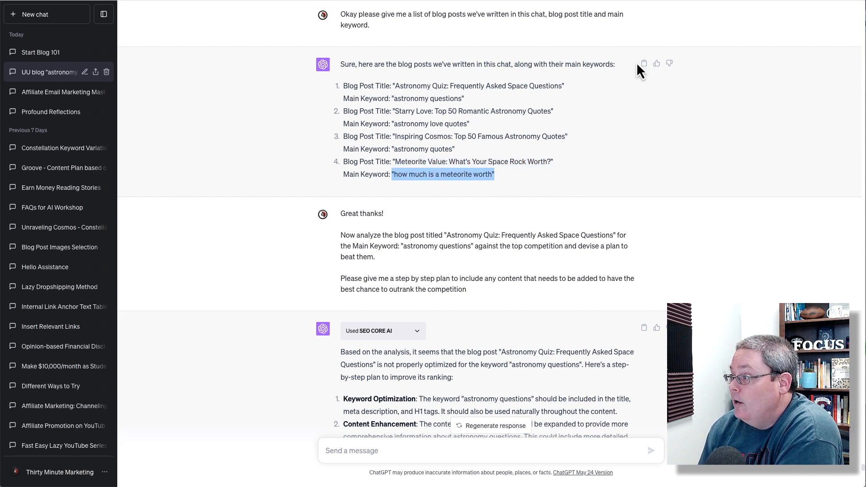
Step: Check the meteorite post in the blog's posts list and the content grade of "astronomy questions" in RankIQ
click(581, 0)
drag(225, 172, 142, 162)
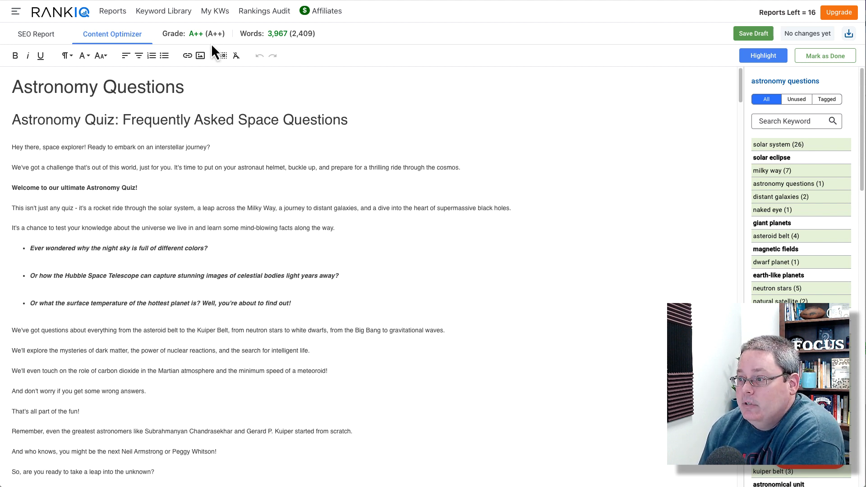
drag(180, 35, 162, 39)
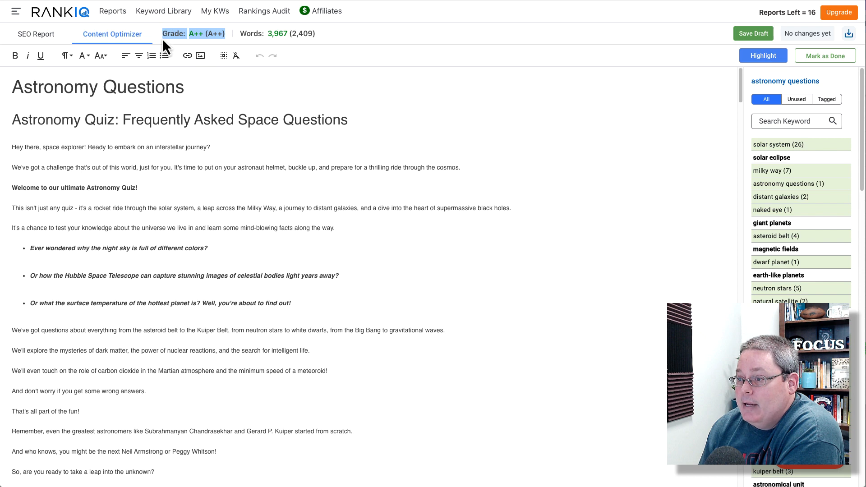
Step: Show the archived RankIQ reports and open the content optimizer for "astronomy love quotes"
click(113, 12)
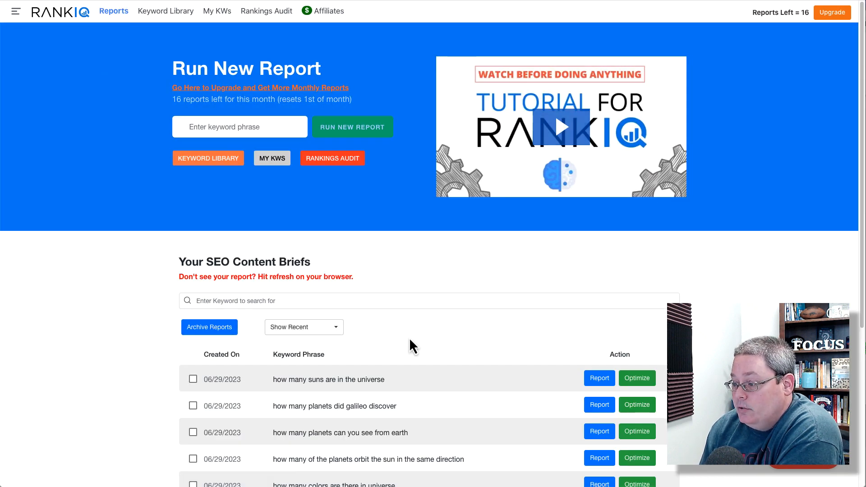
scroll(406, 336, down, 5)
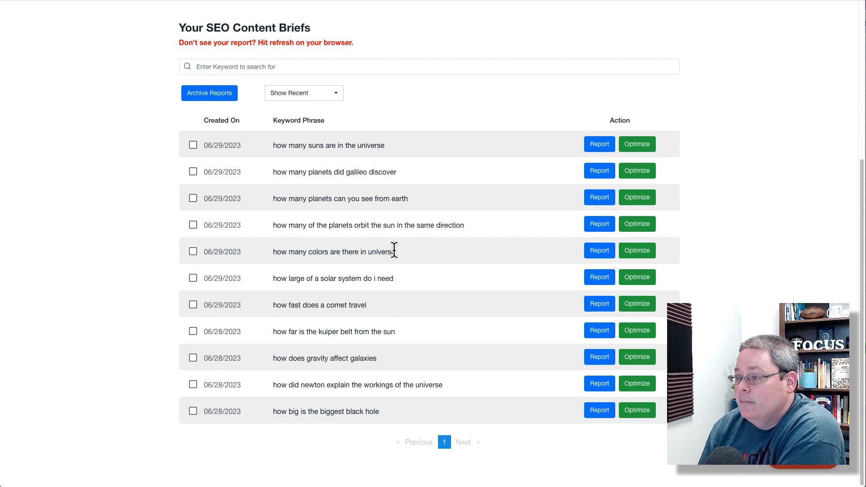
scroll(381, 203, up, 2)
click(334, 166)
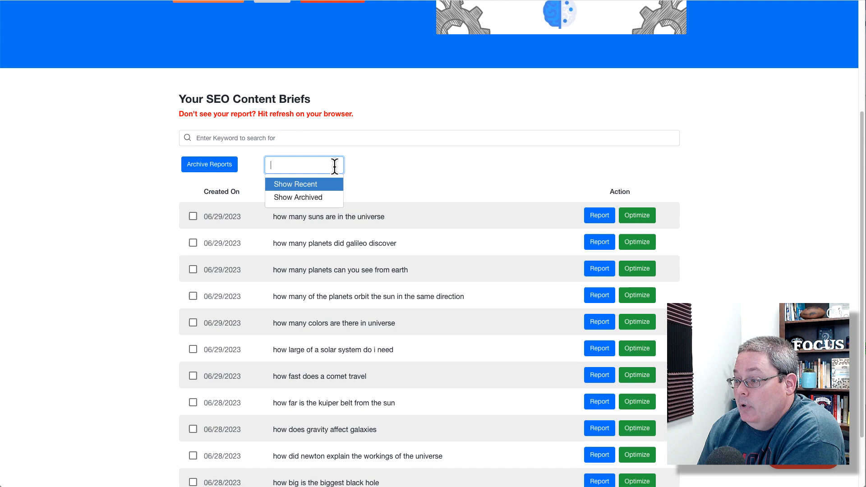
click(318, 199)
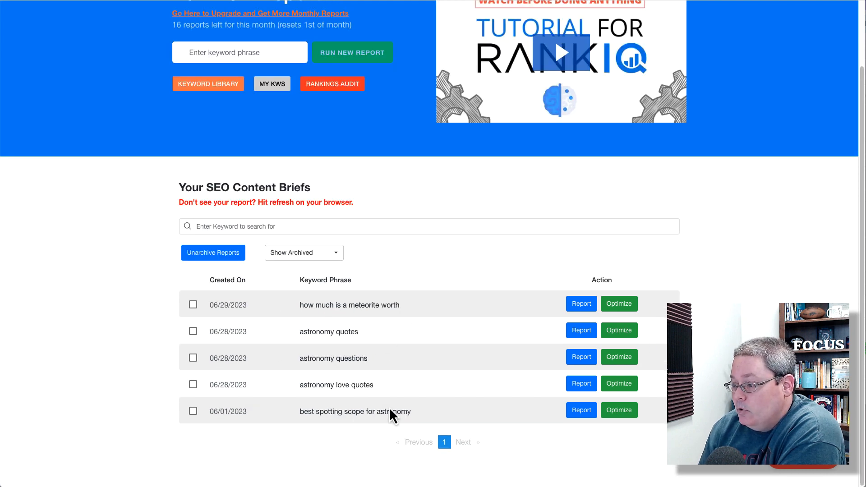
triple_click(321, 387)
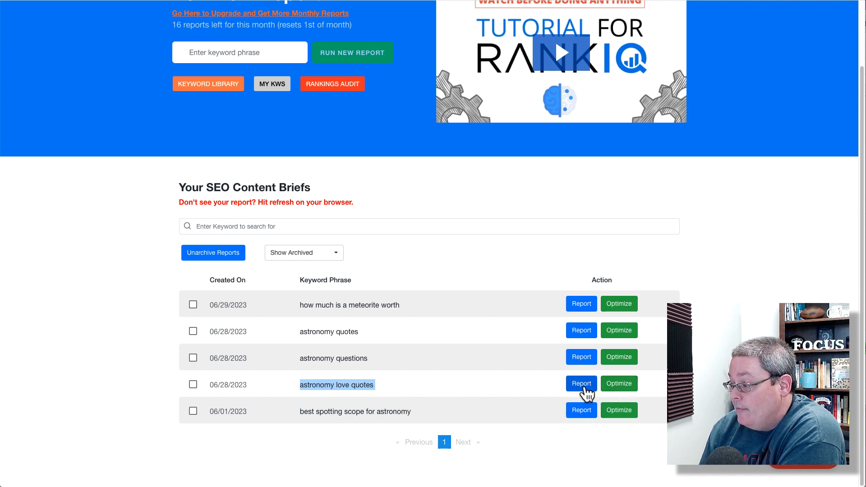
click(617, 387)
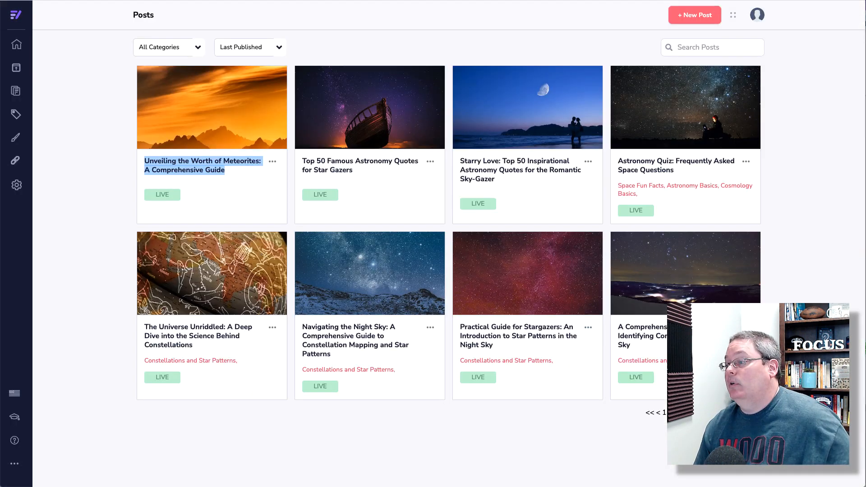
Step: Open the "Starry Love" post in the blog editor and copy its entire body text
mouse_move(566, 116)
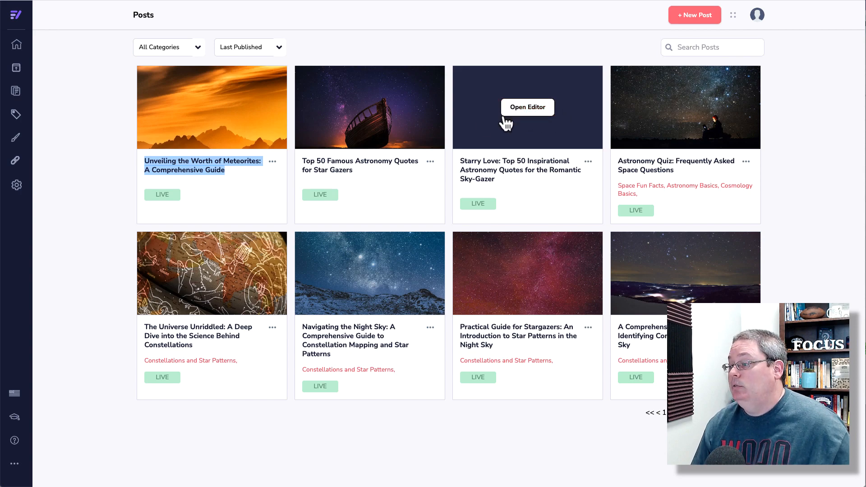
click(519, 112)
key(ctrl+a)
scroll(280, 142, down, 15)
scroll(289, 143, up, 15)
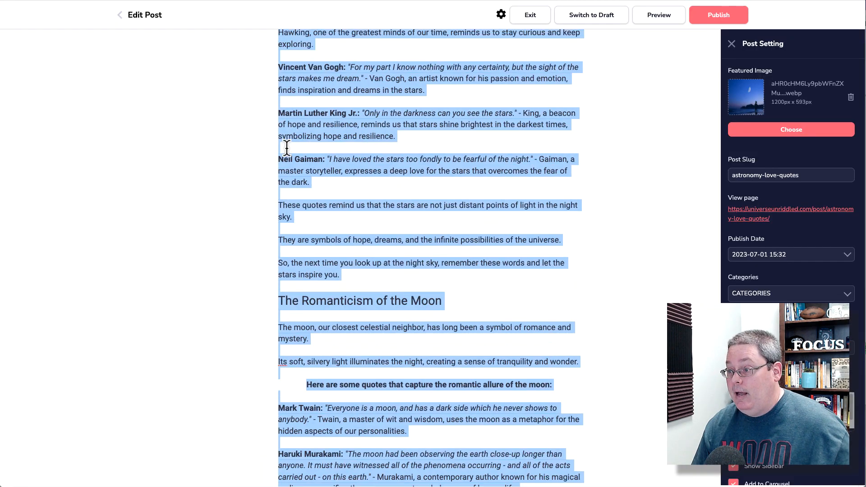
scroll(287, 149, up, 10)
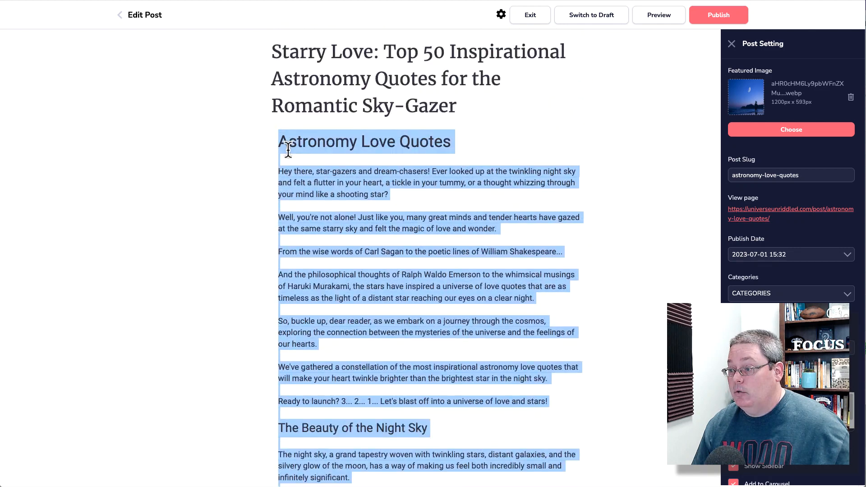
right_click(288, 150)
click(318, 212)
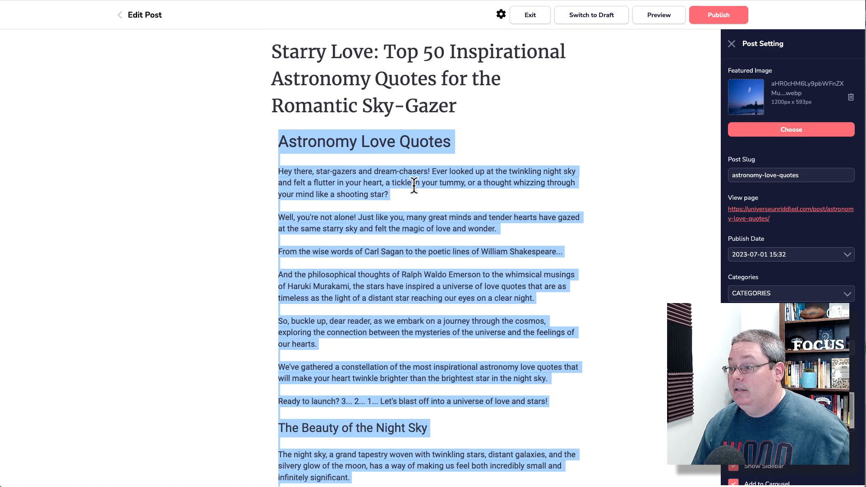
Step: Switch back to RankIQ and paste the copied post into the empty "astronomy love quotes" content optimizer
click(145, 1)
click(76, 139)
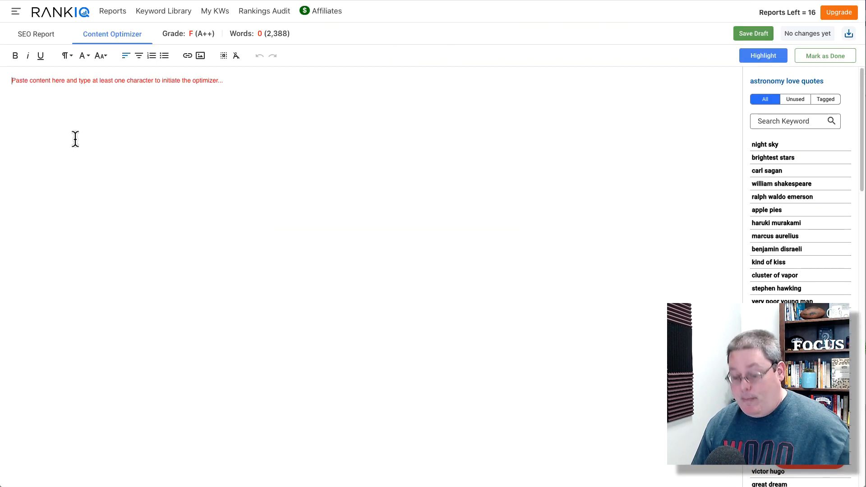
key(ctrl+v)
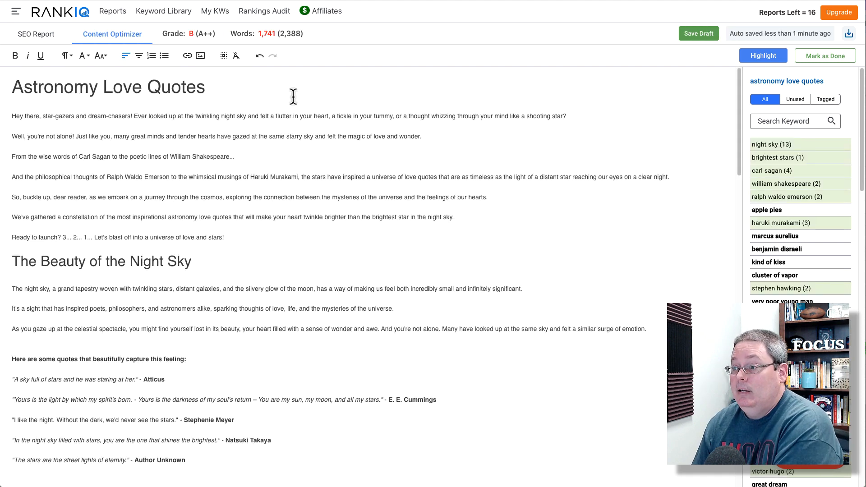
Step: Check the pasted article's grade and word count, filter the keywords to unused ones, and skim the keyword list and article
drag(166, 32, 193, 31)
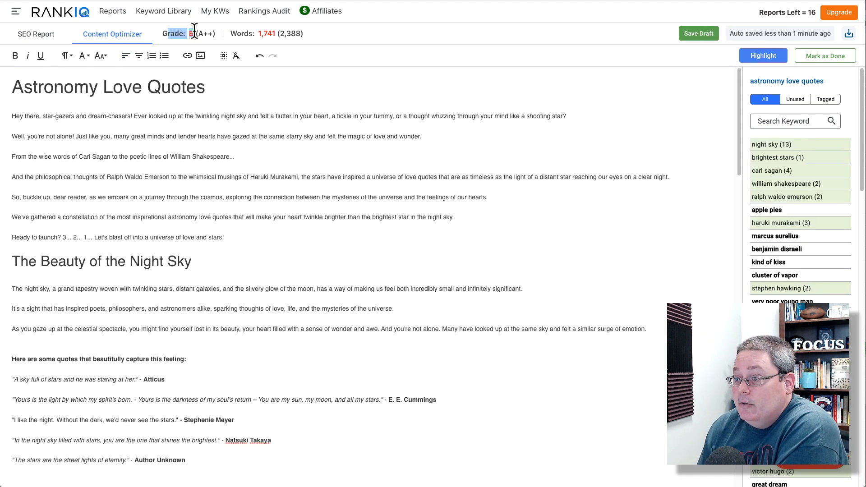
drag(305, 33, 231, 34)
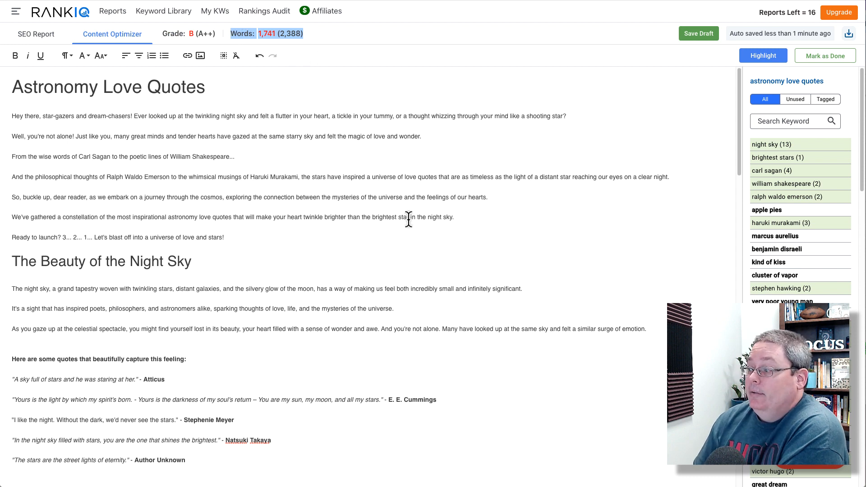
click(795, 100)
scroll(807, 255, down, 1)
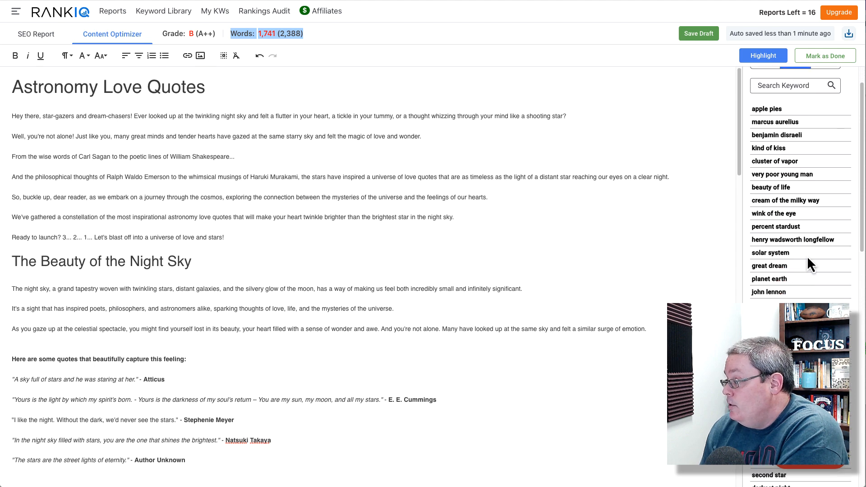
scroll(807, 255, down, 15)
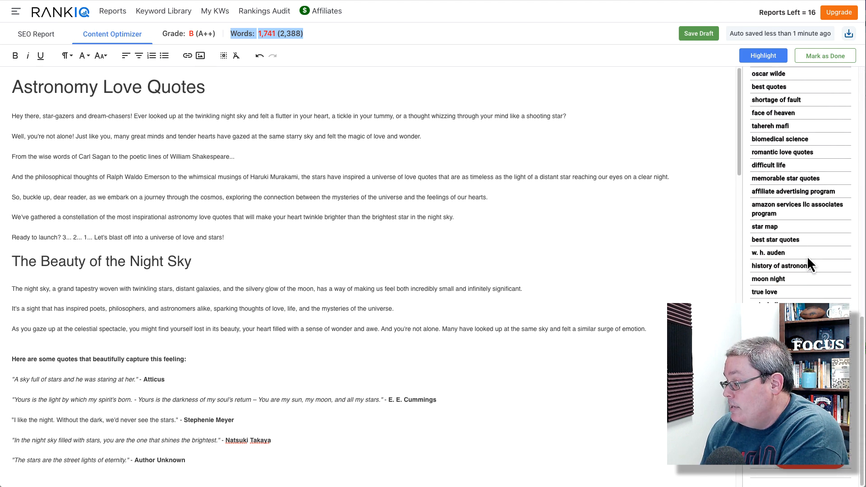
scroll(807, 256, up, 10)
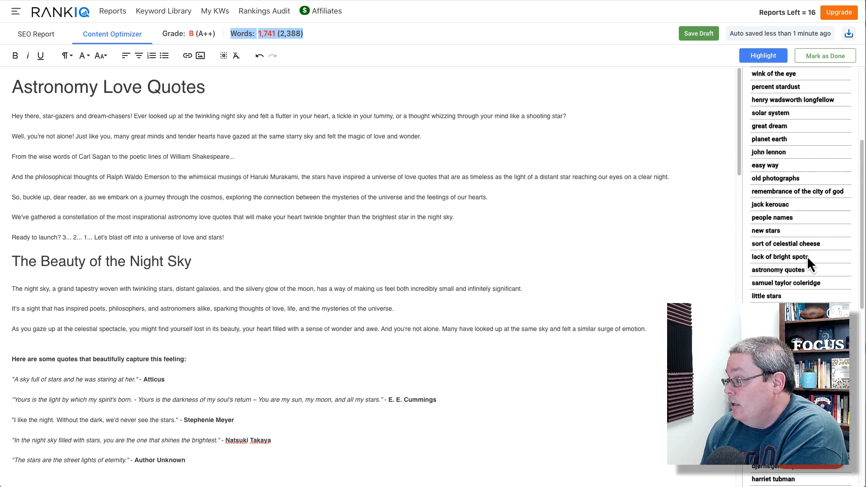
scroll(807, 256, up, 3)
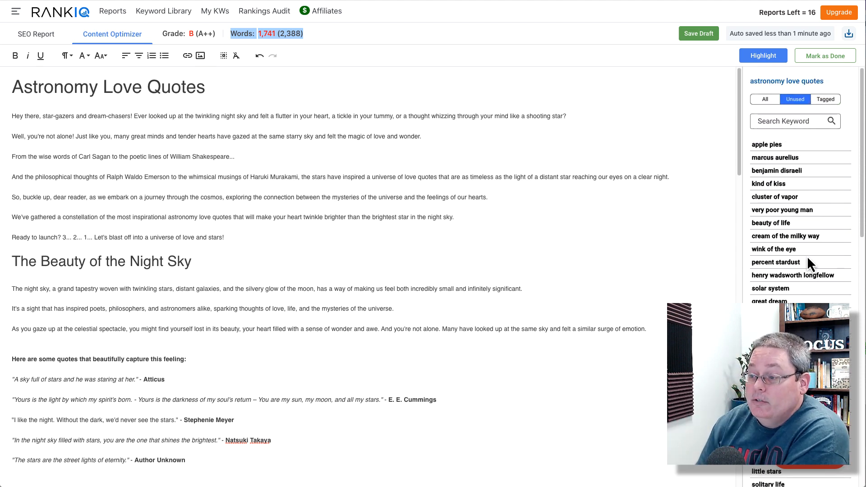
scroll(291, 225, down, 12)
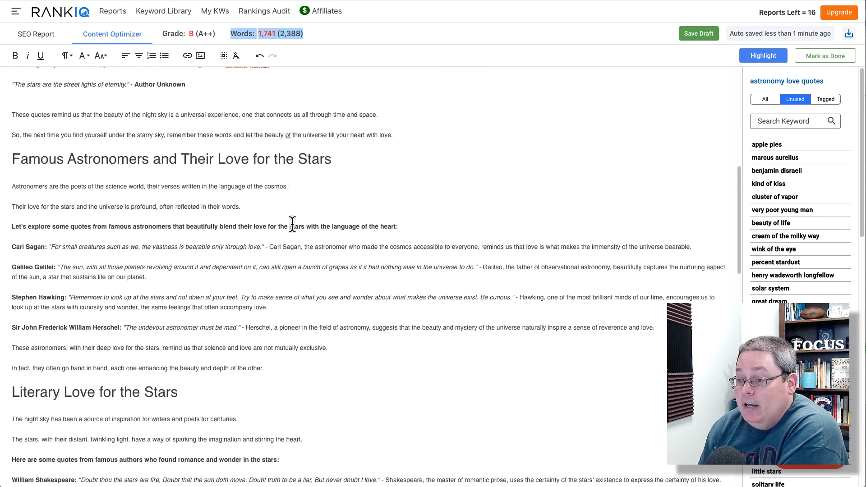
scroll(314, 225, down, 7)
scroll(318, 230, up, 19)
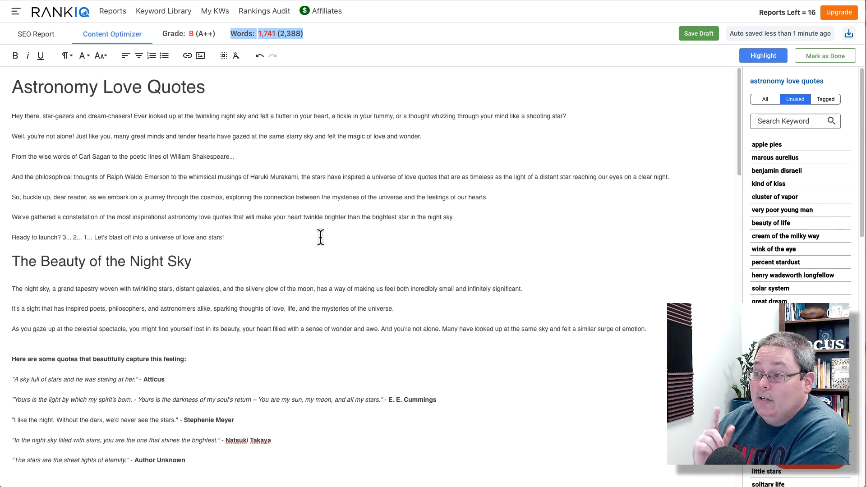
Step: Return to the ChatGPT blog chat and review the competition analysis prompt for "Astronomy Quiz: Frequently Asked Space Questions"
key(ctrl+Tab)
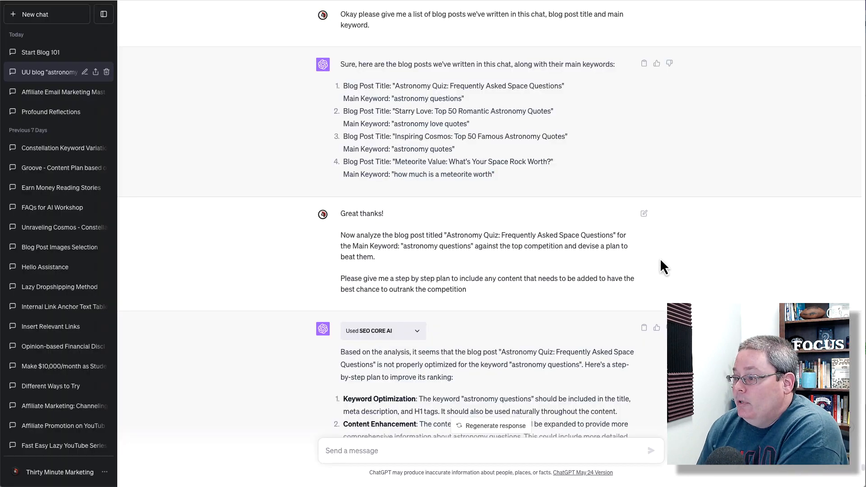
scroll(688, 279, down, 4)
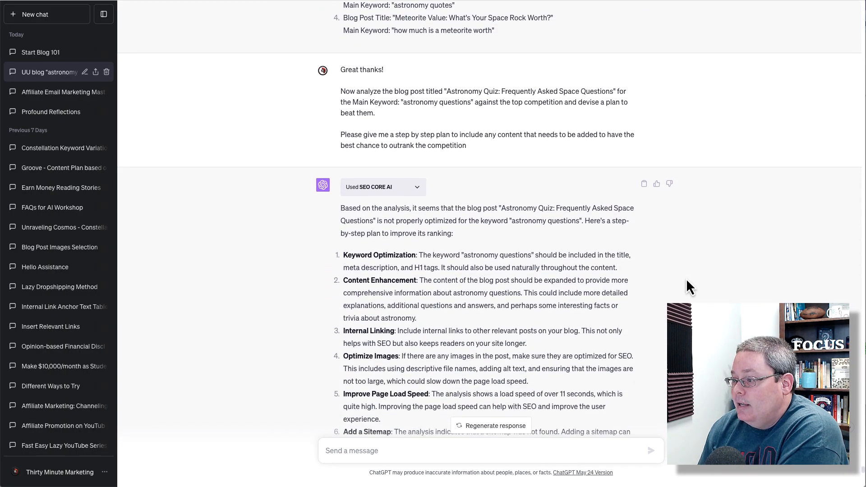
scroll(686, 277, down, 1)
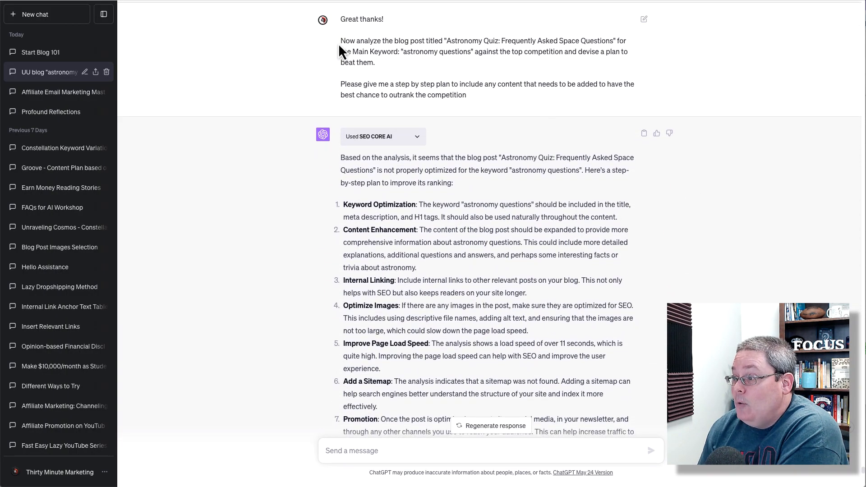
drag(341, 42, 392, 70)
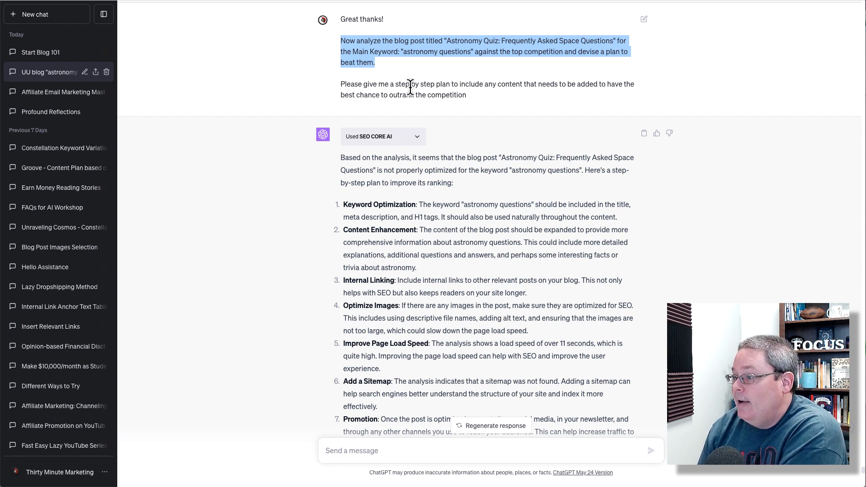
Step: Read the request for a step-by-step plan and the plan's items, highlighting item 2, Content Enhancement
drag(485, 98, 337, 88)
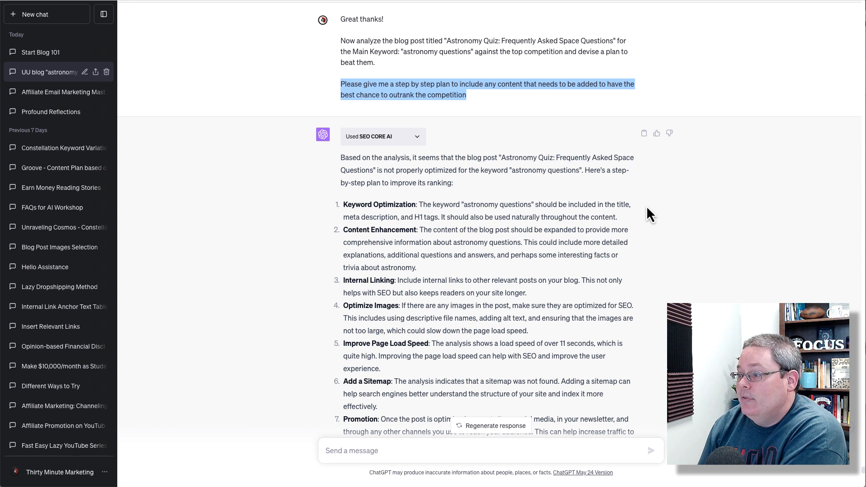
scroll(647, 210, down, 2)
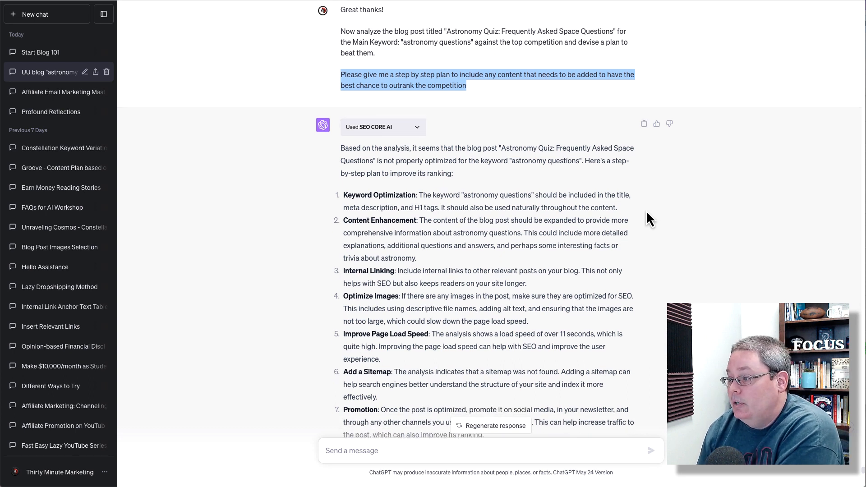
scroll(647, 212, down, 1)
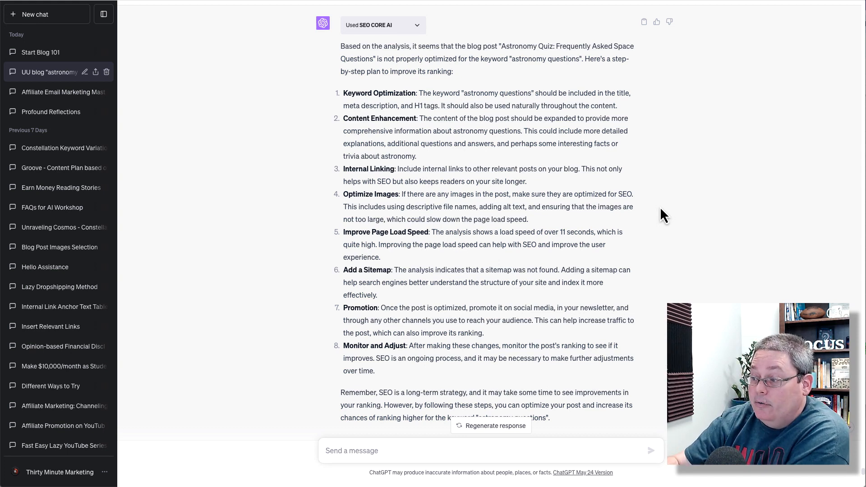
drag(415, 158, 341, 119)
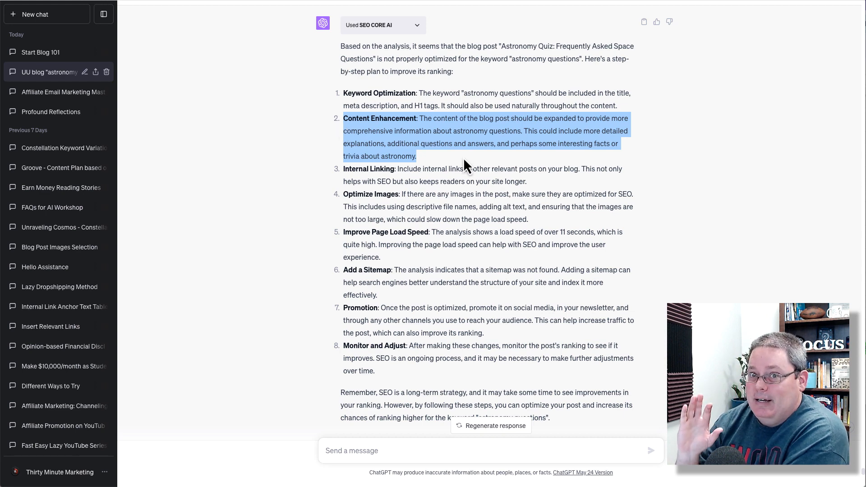
Step: Review the reply to "Okay please do #2 of that plan." from the suggested introduction through the conclusion
scroll(451, 90, down, 10)
drag(440, 13, 346, 23)
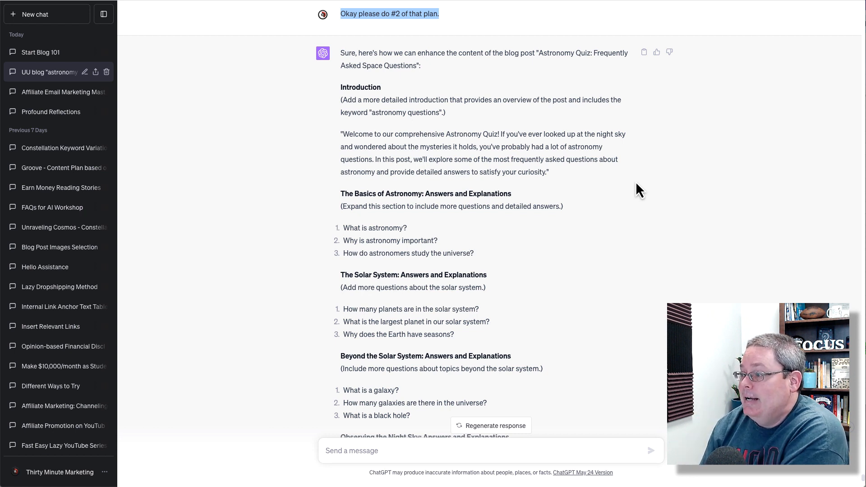
drag(427, 65, 342, 52)
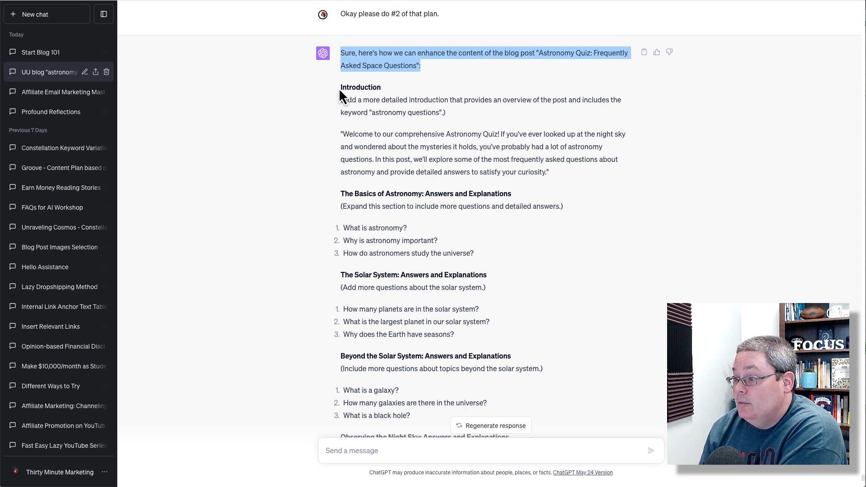
drag(339, 88, 562, 178)
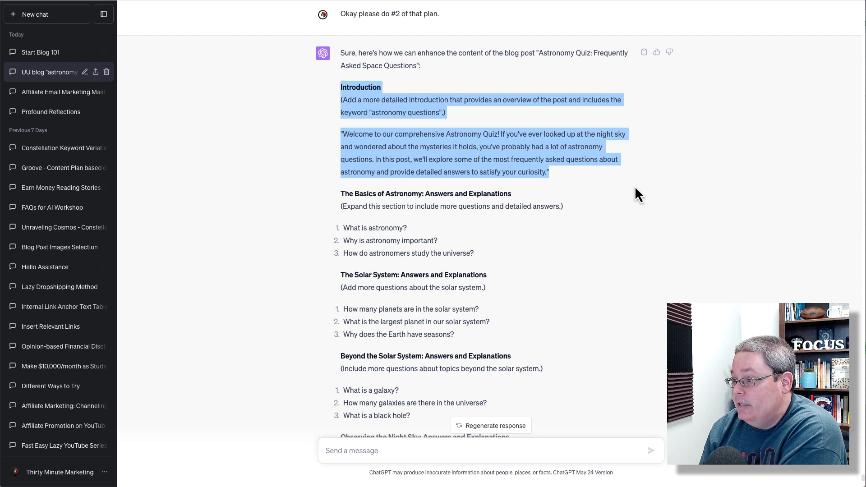
scroll(583, 185, down, 3)
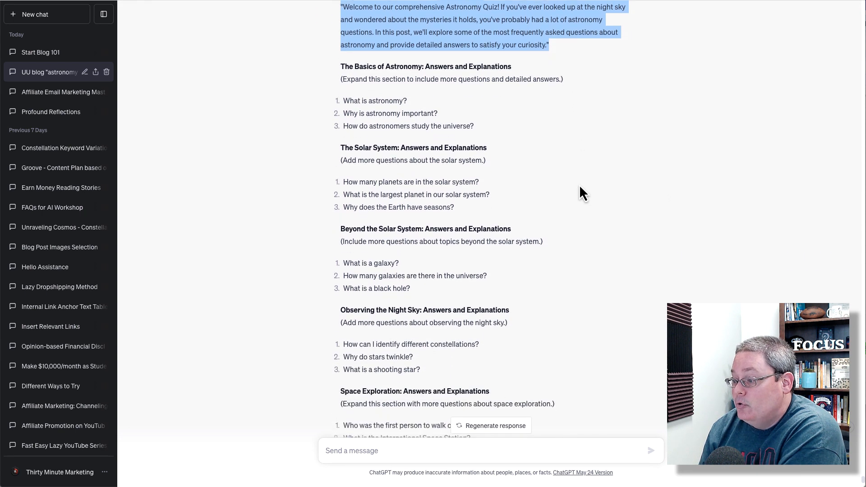
scroll(580, 187, down, 3)
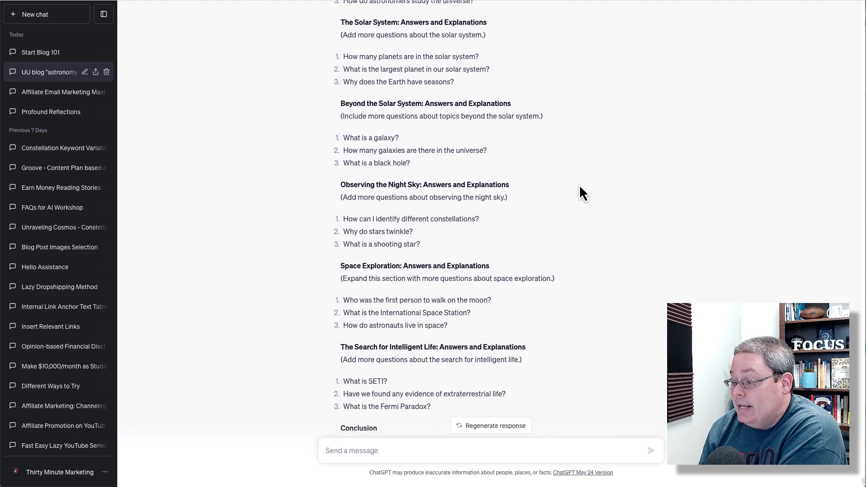
scroll(579, 186, down, 4)
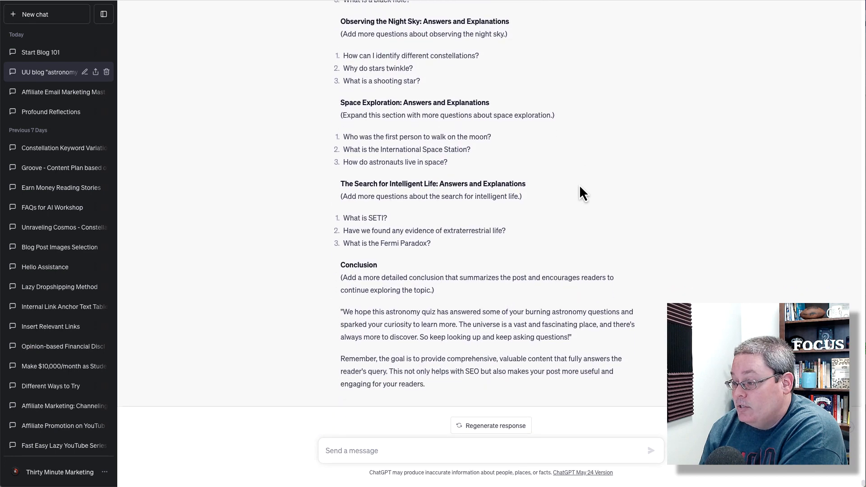
scroll(580, 186, up, 6)
scroll(580, 186, up, 2)
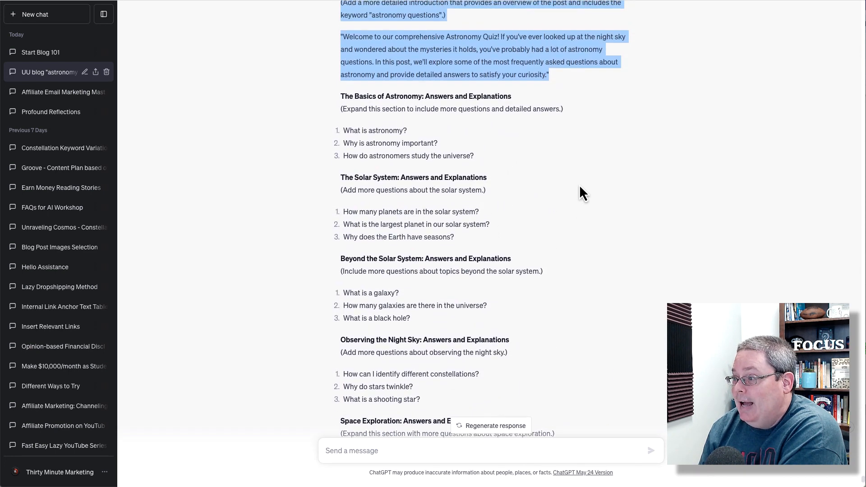
scroll(579, 186, up, 1)
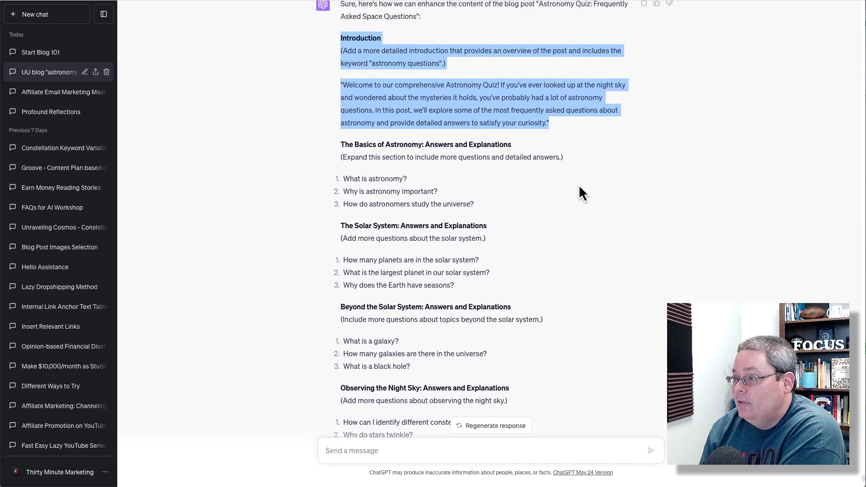
click(580, 184)
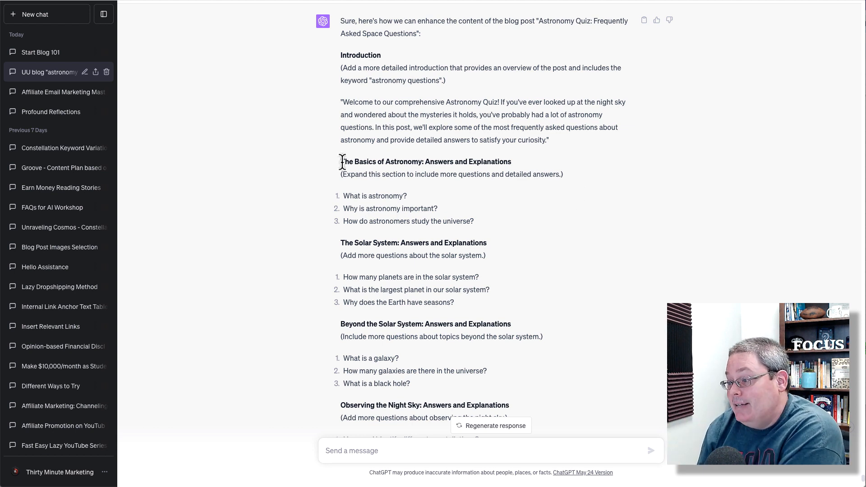
Step: Examine the questions suggested under "The Basics of Astronomy: Answers and Explanations", highlighting "How do astronomers study the universe?"
drag(342, 161, 509, 157)
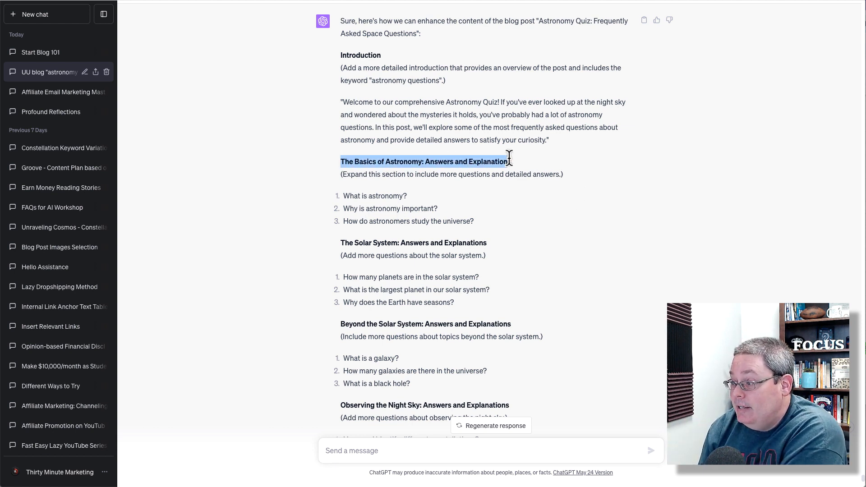
drag(488, 242, 342, 243)
drag(474, 221, 344, 204)
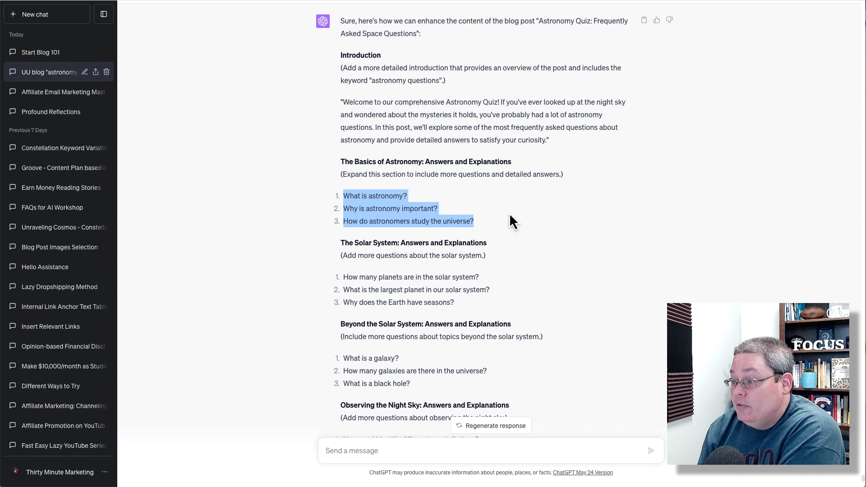
triple_click(461, 221)
Step: Switch to the blog's posts, open "Astronomy Quiz: Frequently Asked Space Questions" in the editor and check its astronomy basics questions against the suggestions
key(ctrl+Tab)
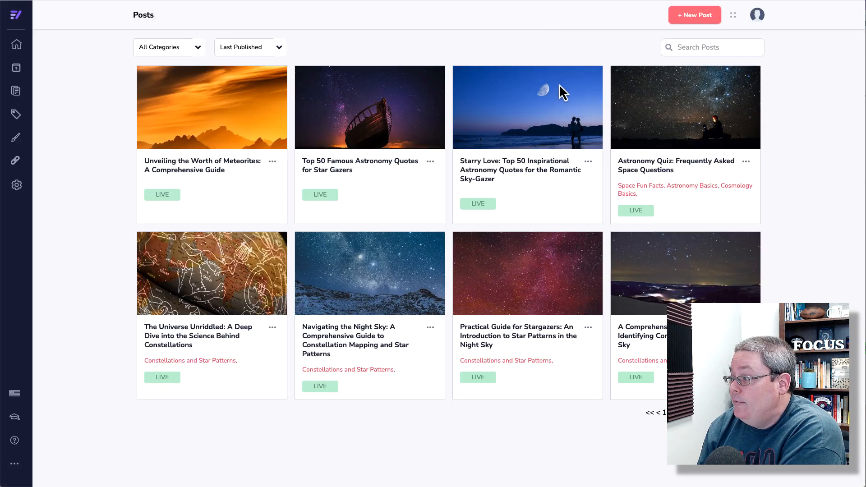
mouse_move(693, 96)
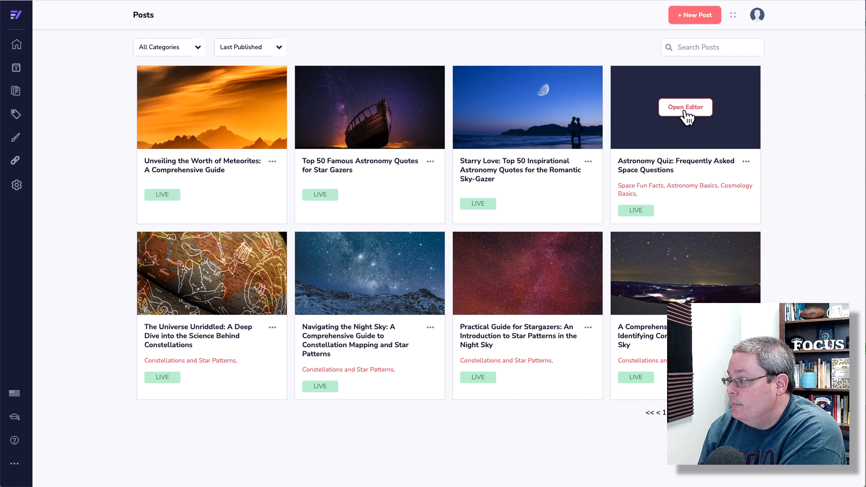
click(687, 108)
scroll(546, 178, down, 10)
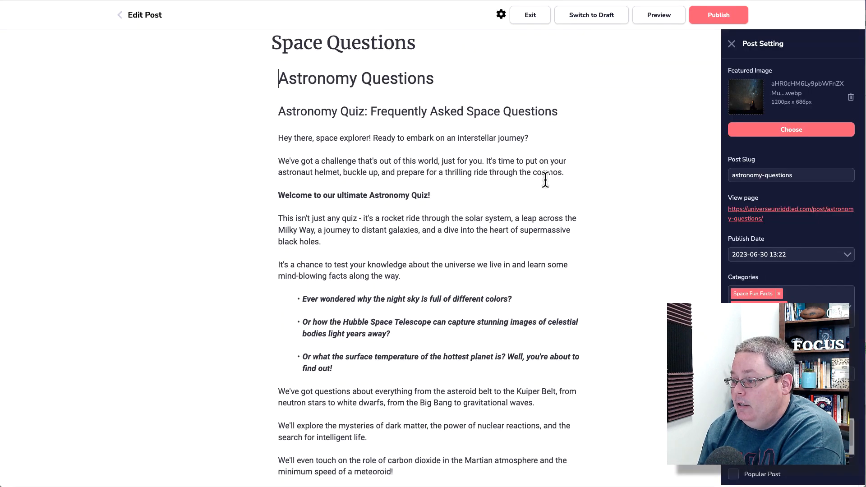
scroll(542, 180, down, 8)
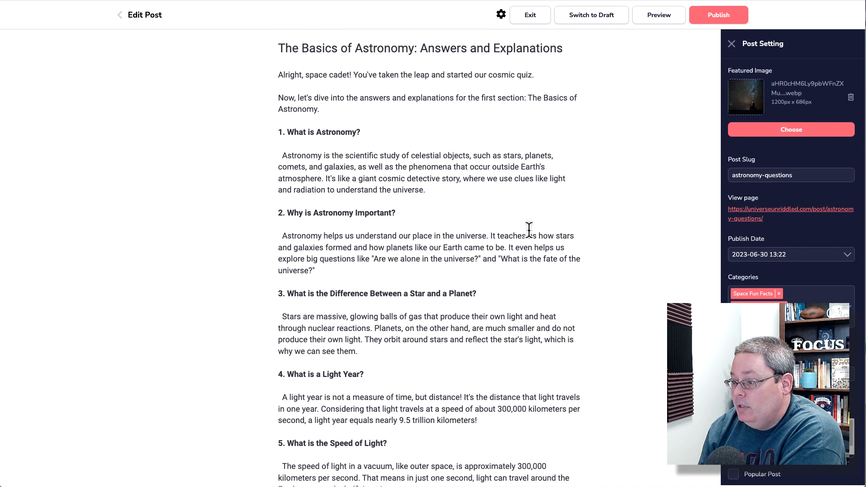
scroll(525, 229, down, 2)
scroll(513, 232, down, 1)
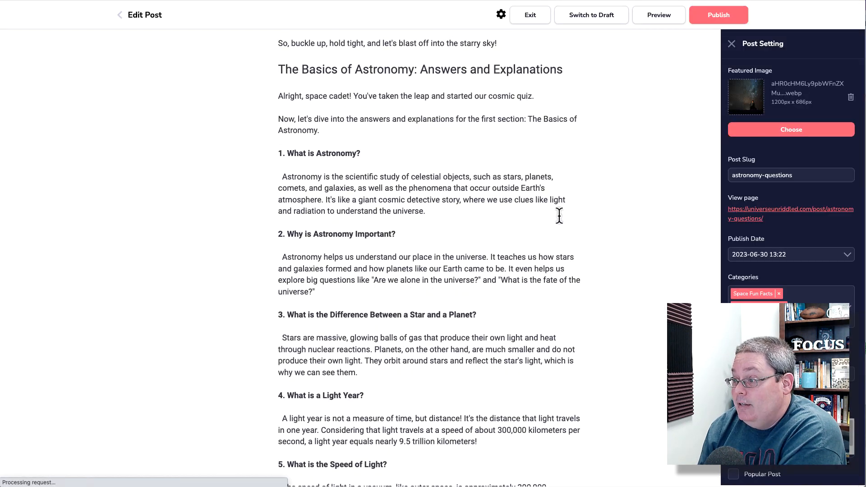
scroll(559, 215, down, 3)
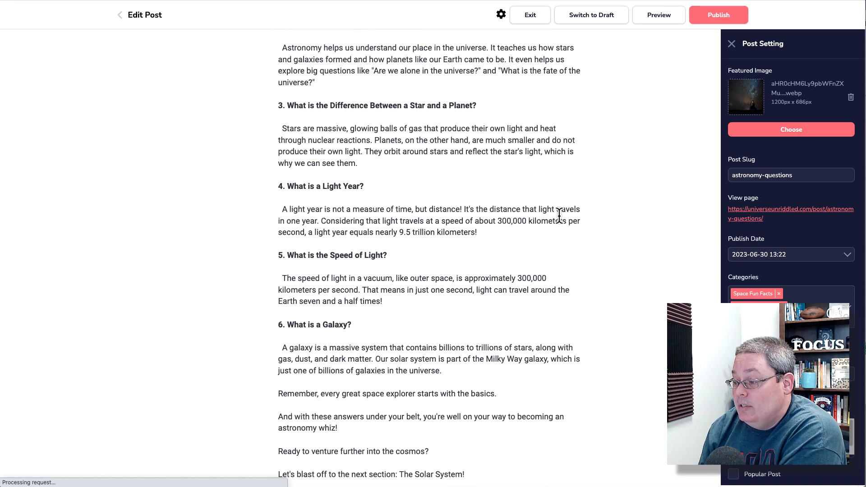
scroll(558, 215, up, 15)
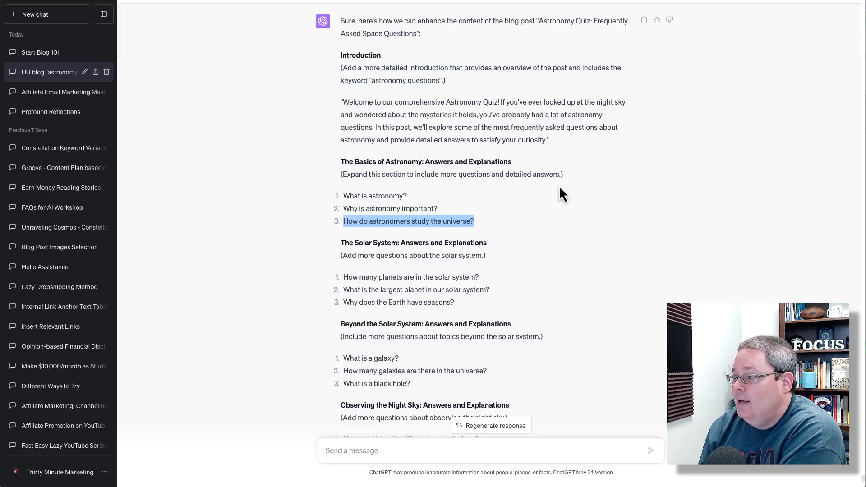
click(560, 188)
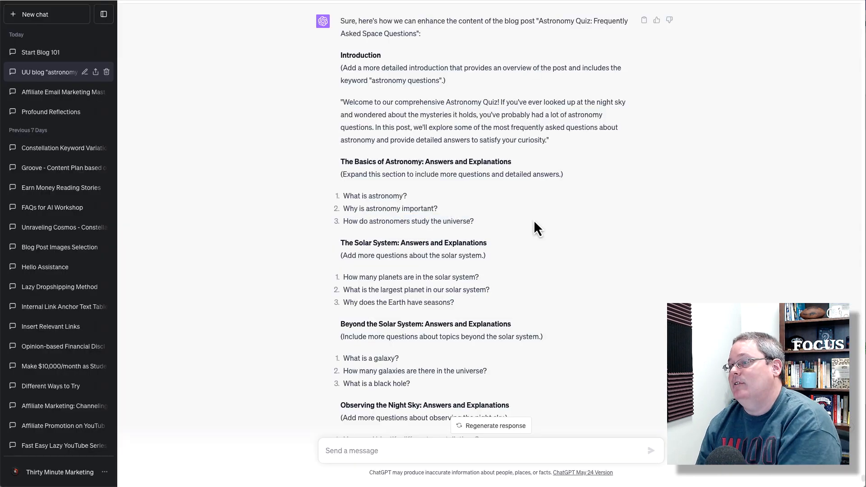
drag(341, 21, 449, 35)
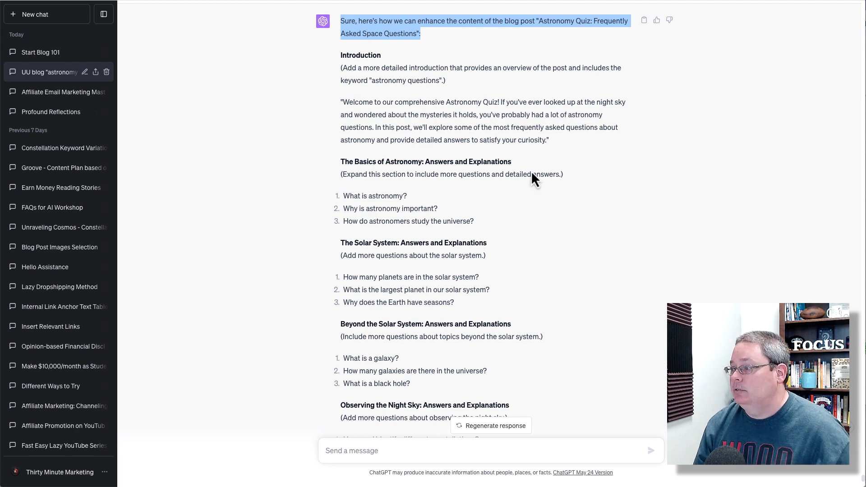
drag(436, 453, 317, 442)
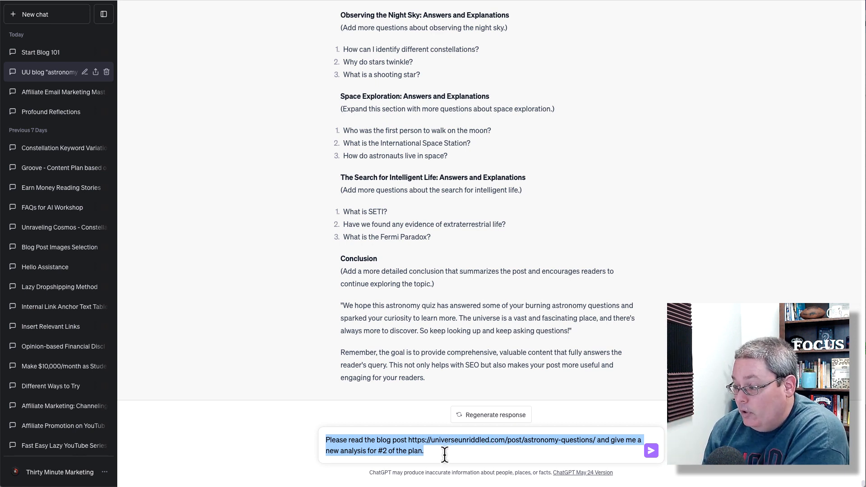
click(651, 451)
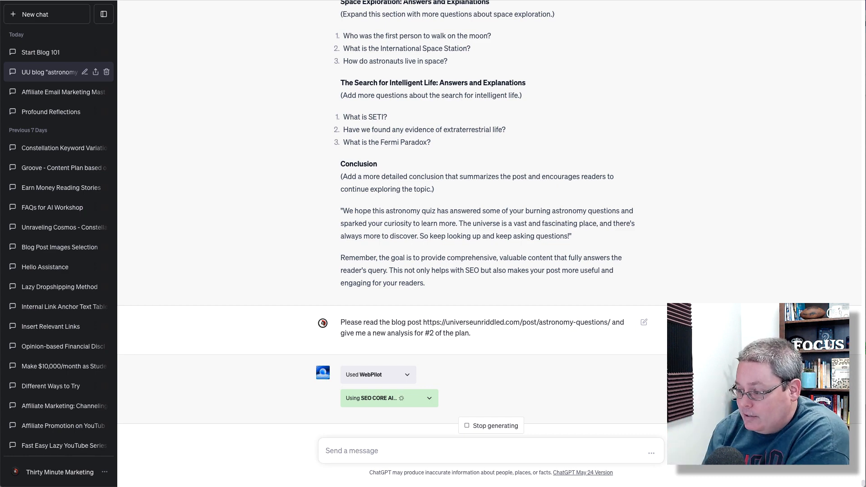
Step: Expand the WebPilot details and inspect the request and the post content it retrieved
click(409, 375)
scroll(540, 347, down, 6)
scroll(392, 201, down, 2)
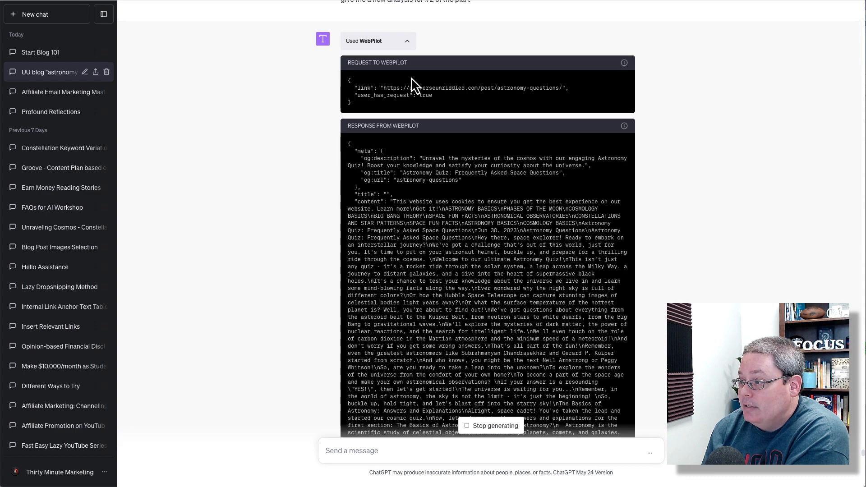
scroll(406, 53, down, 15)
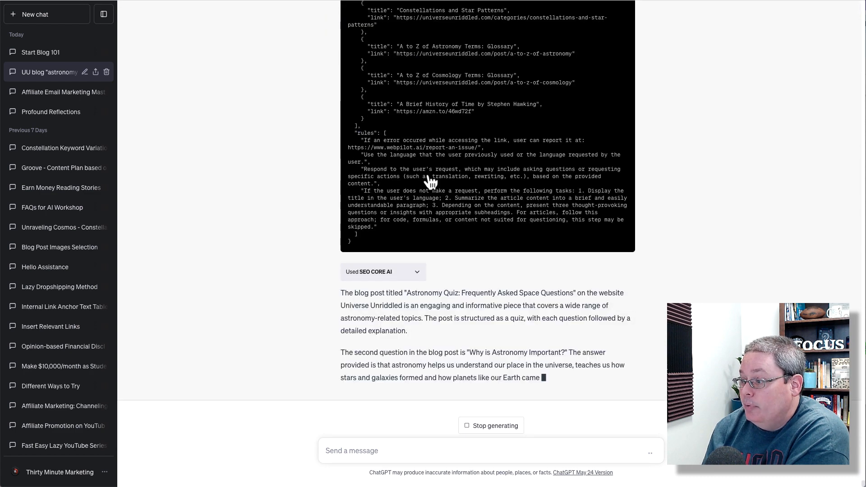
scroll(428, 176, up, 2)
scroll(428, 175, up, 4)
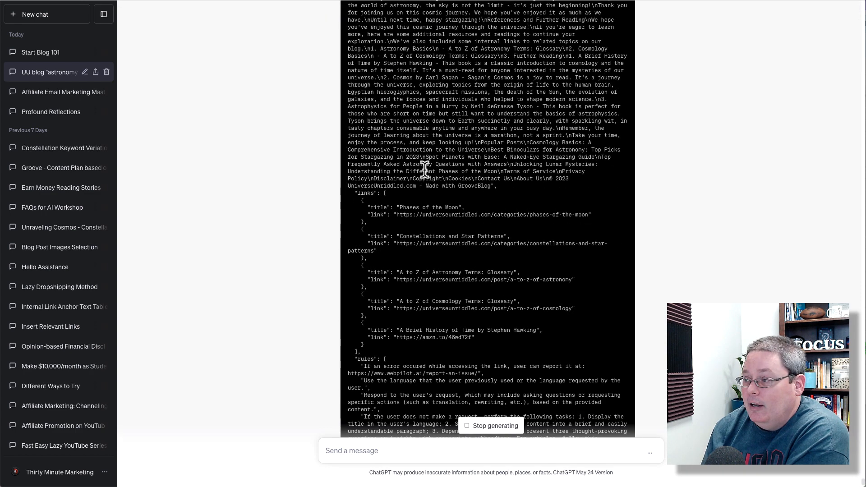
scroll(424, 171, up, 5)
scroll(490, 219, up, 5)
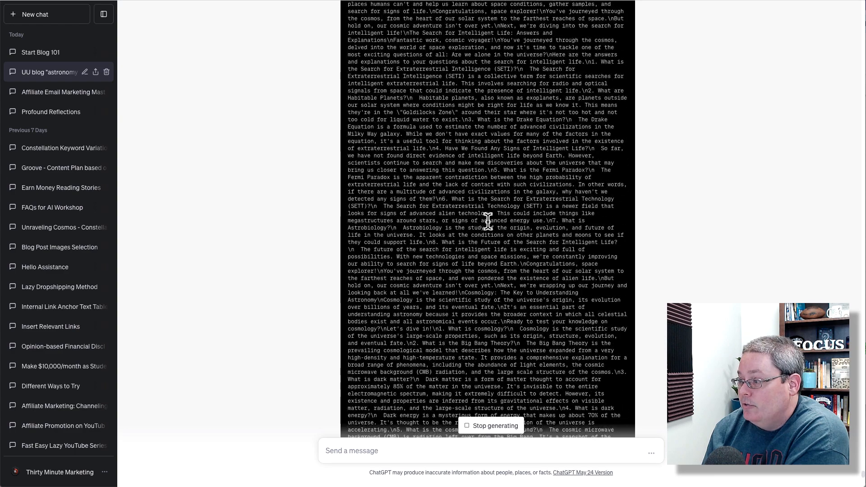
scroll(452, 222, up, 10)
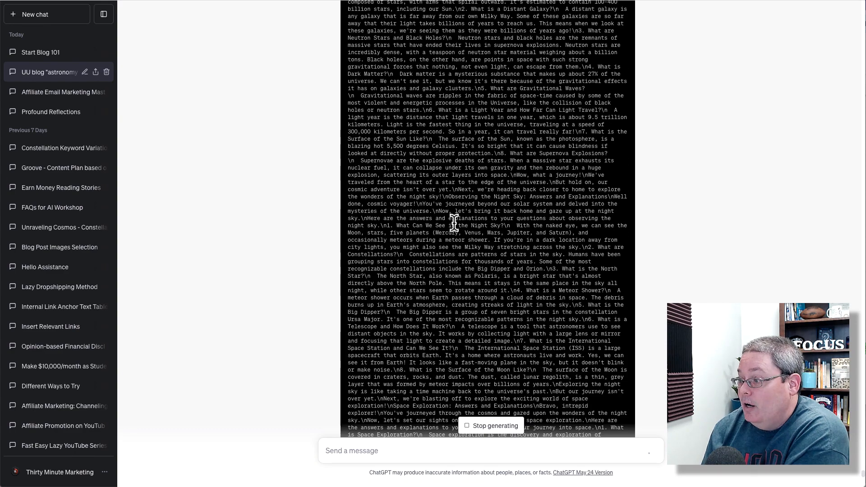
scroll(484, 236, up, 15)
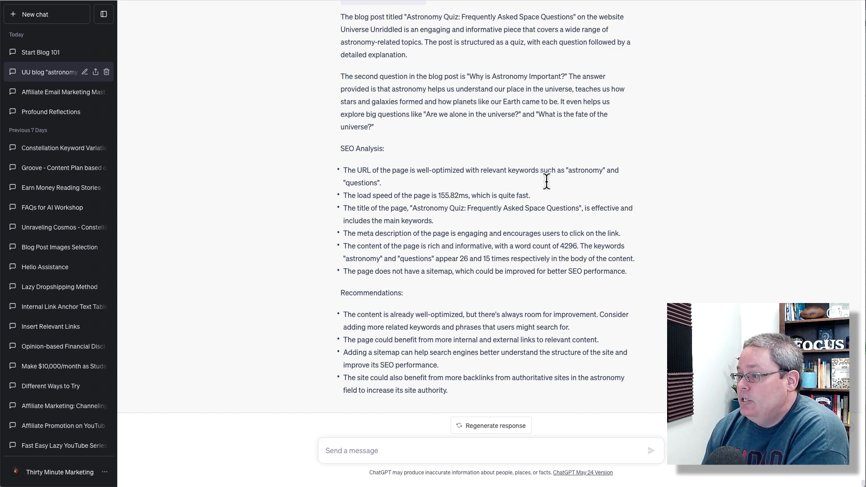
Step: Review the new SEO analysis and each recommendation on related keywords, internal and external links, a sitemap and backlinks
drag(419, 133, 338, 77)
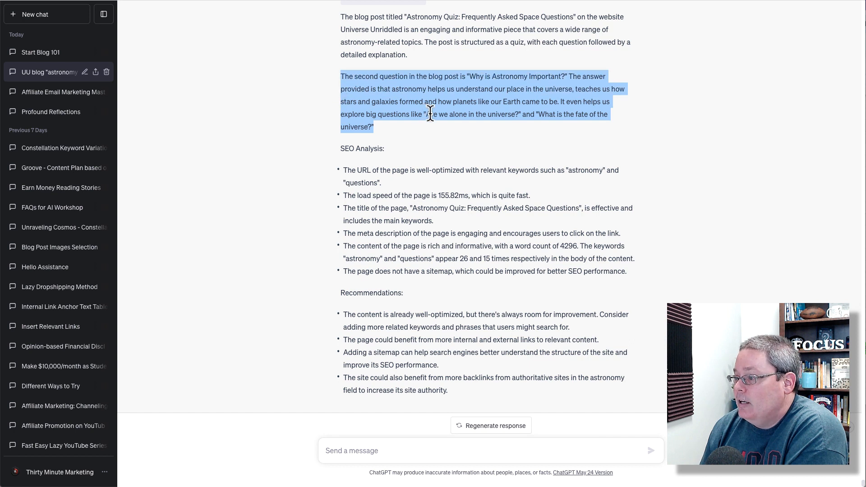
scroll(435, 132, down, 1)
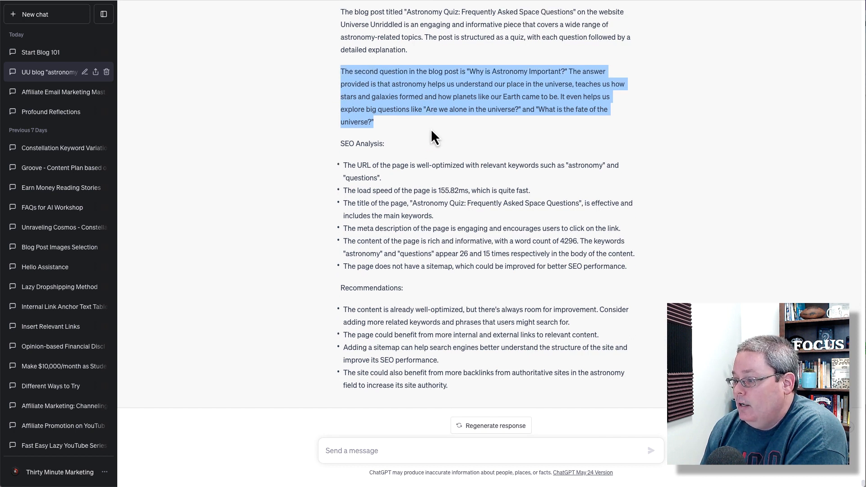
triple_click(362, 136)
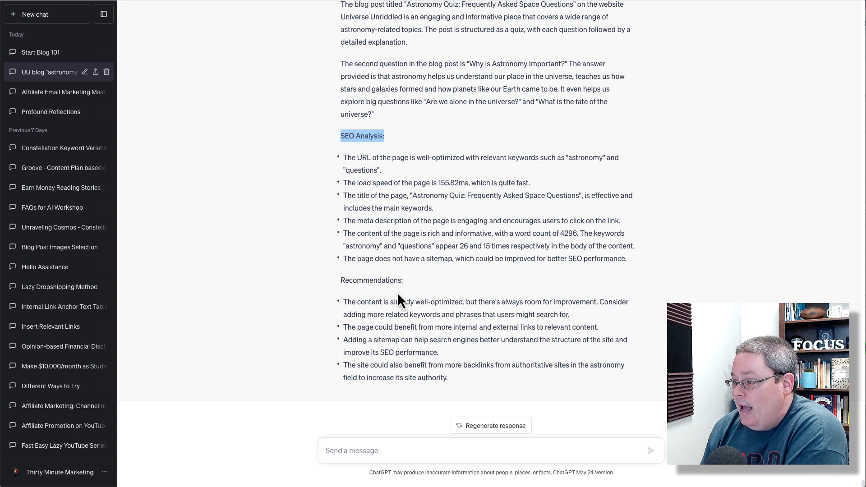
triple_click(375, 281)
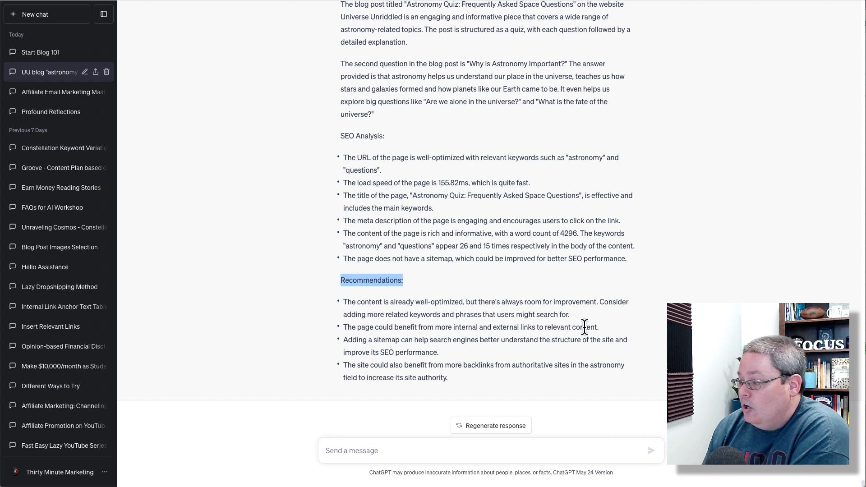
drag(571, 316, 343, 302)
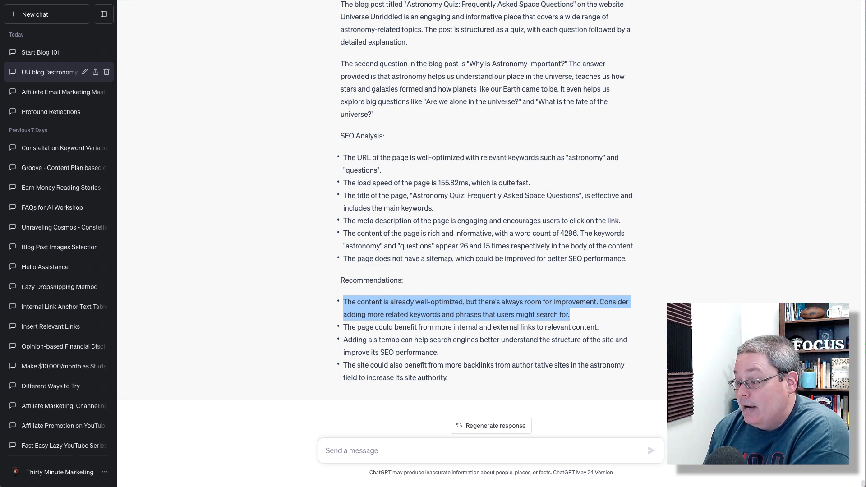
triple_click(572, 328)
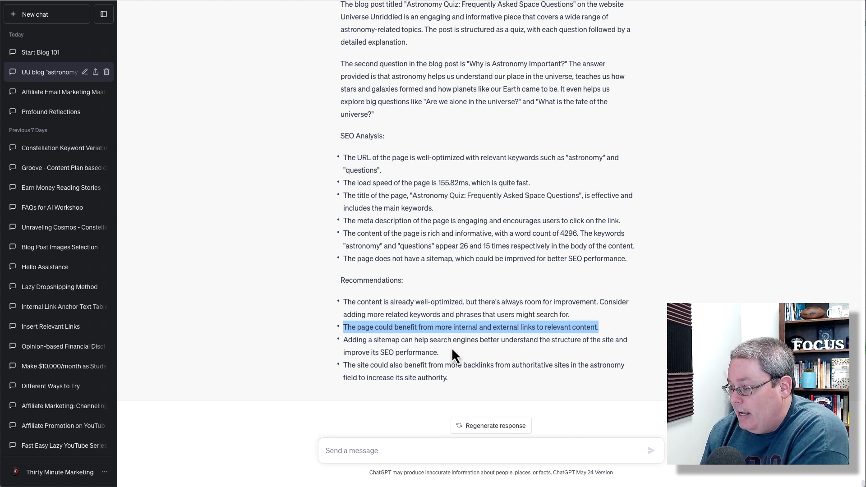
drag(447, 352, 349, 347)
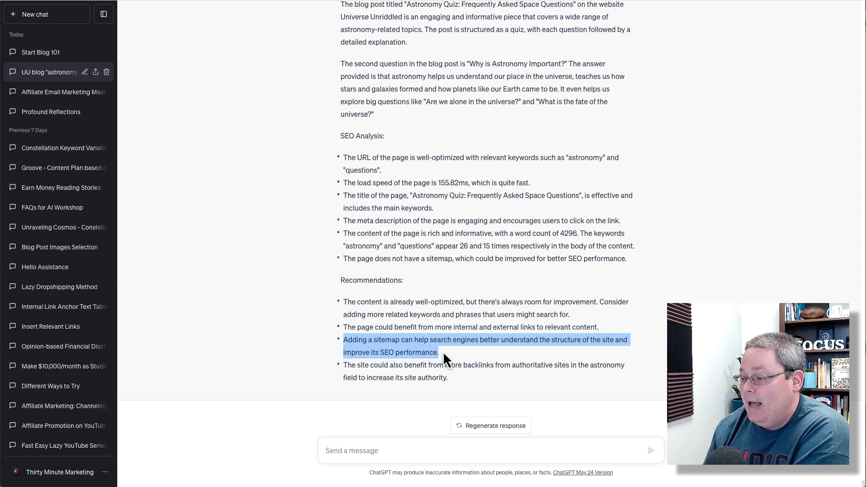
drag(449, 379, 345, 366)
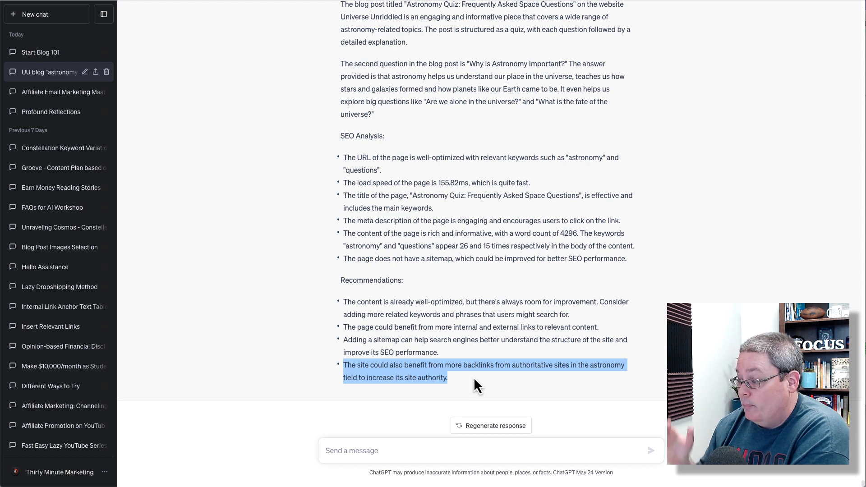